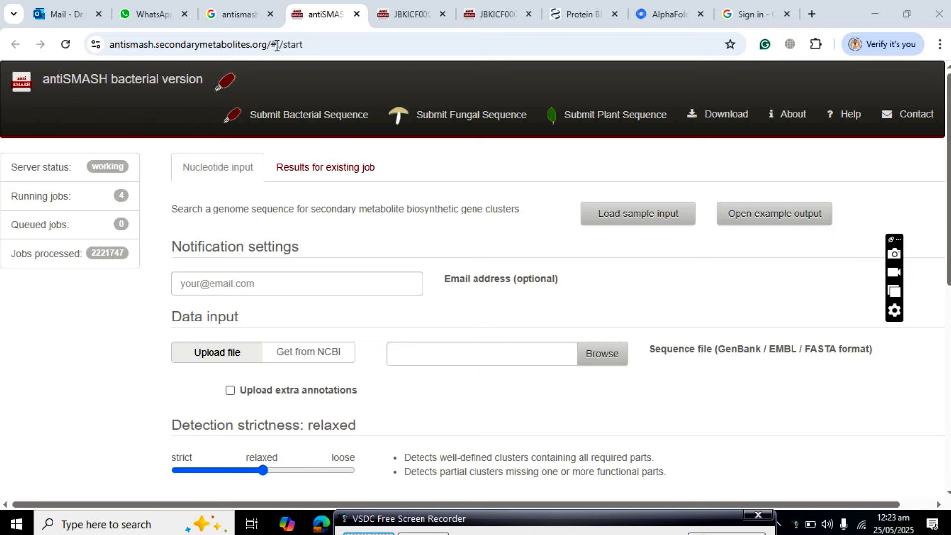
Fill in the notification e-mail address on the antiSMASH bacterial submission form
click(230, 18)
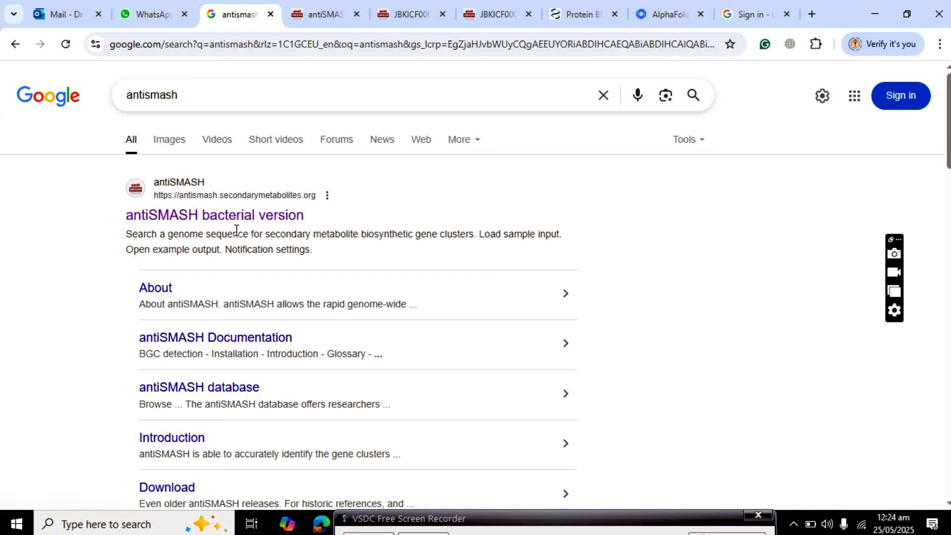
click(322, 11)
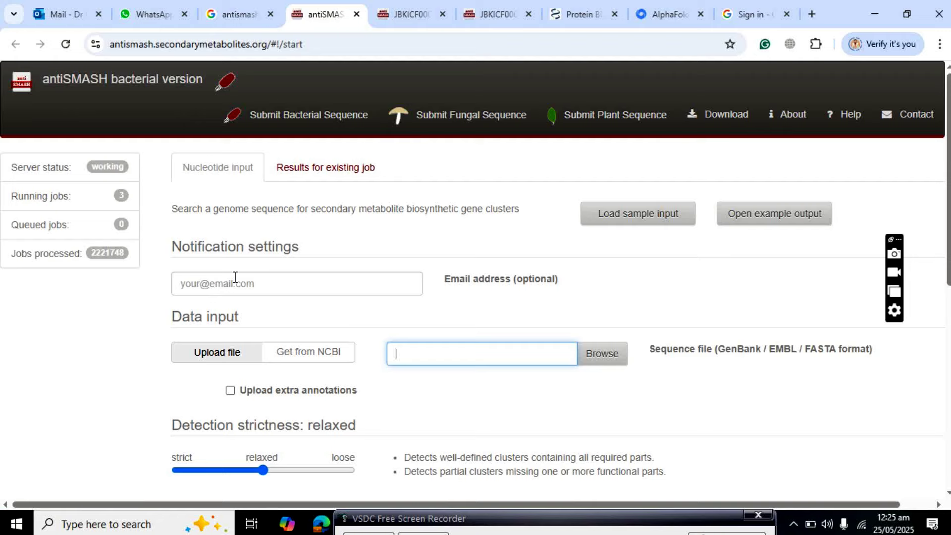
click(251, 283)
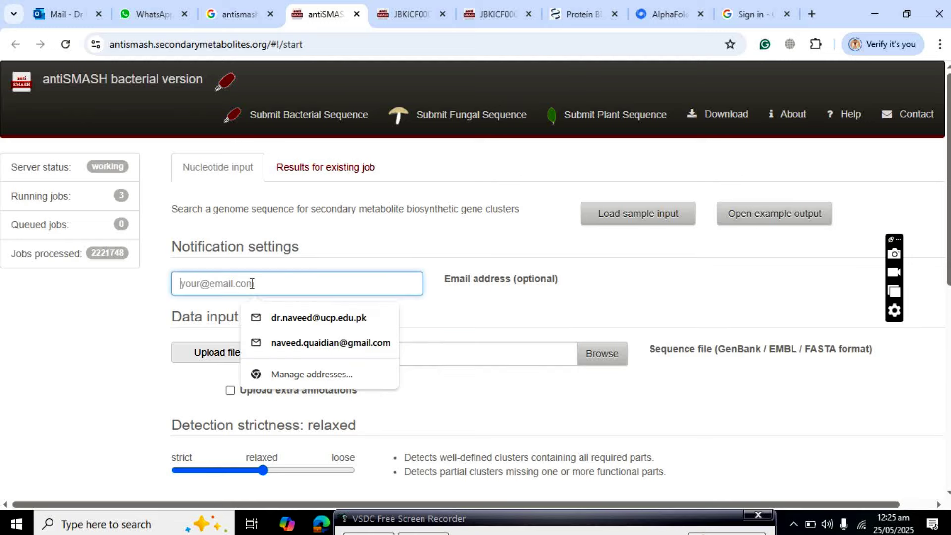
click(299, 317)
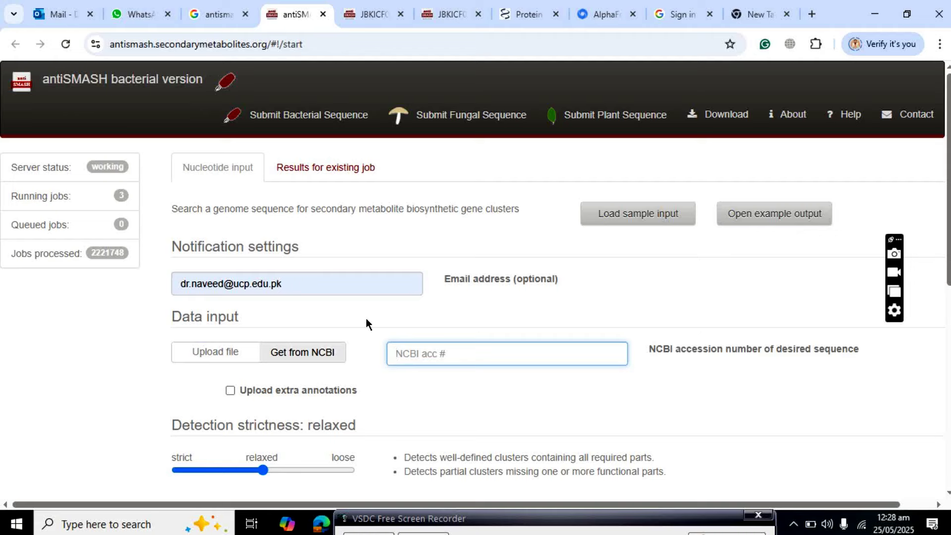
Set the data input to fetch the sequence from NCBI with accession number JBKICF01000000
click(315, 358)
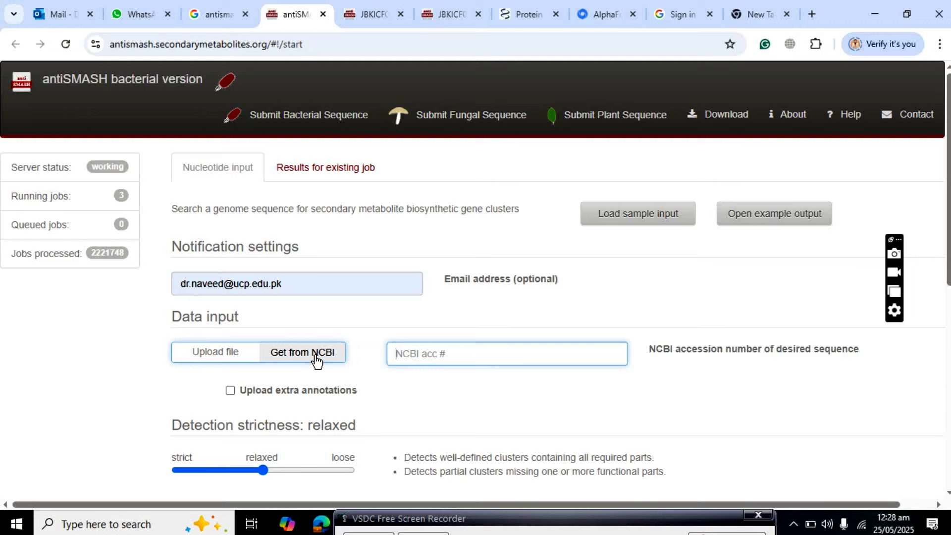
click(429, 357)
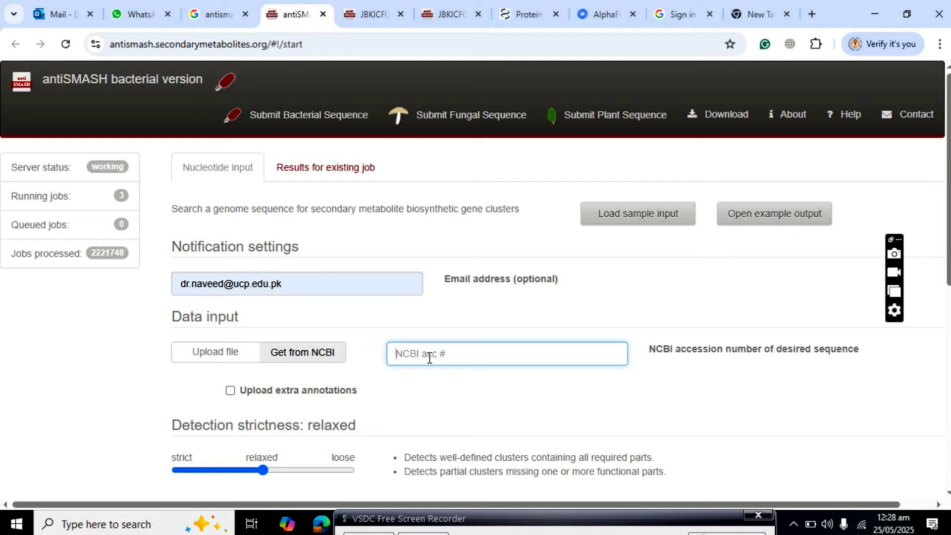
text(JBKICF01000000)
Enable all extra features for the job, including MIBiG cluster comparison, ClusterBlast and Cluster Pfam analysis
drag(949, 227, 948, 292)
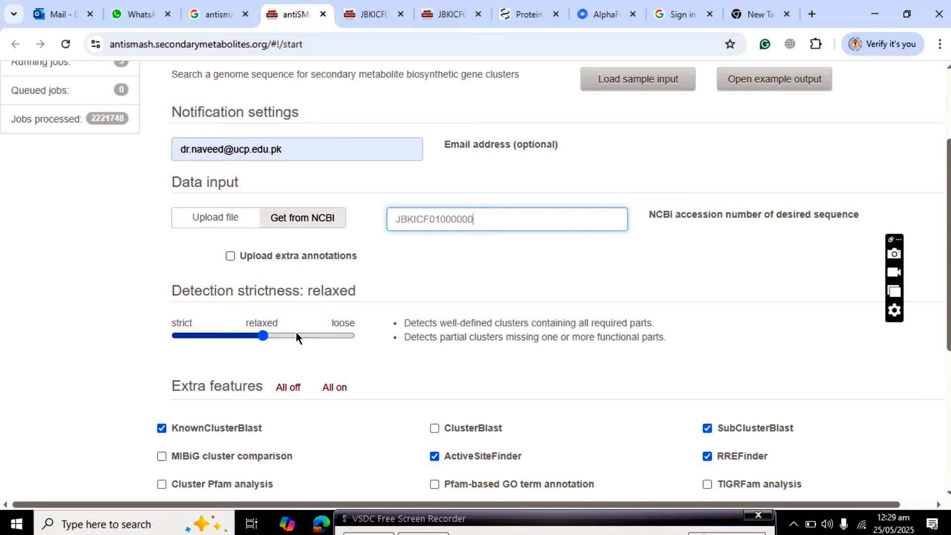
drag(947, 198, 947, 277)
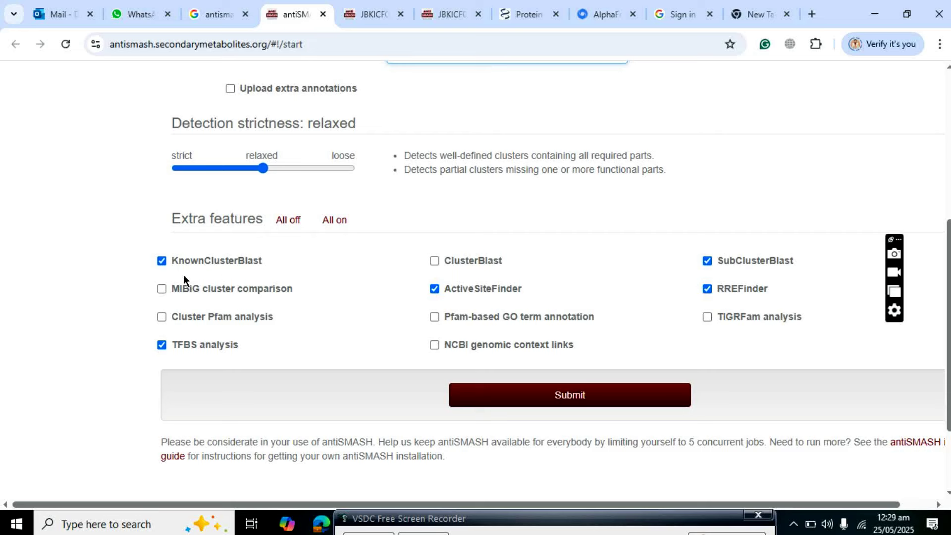
click(161, 288)
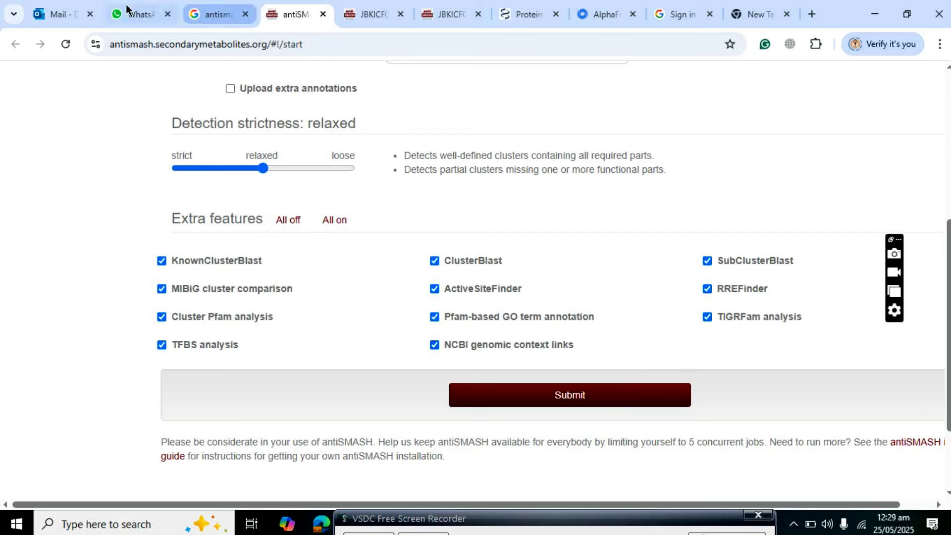
Check the job notification in the Outlook mailbox and review the identified secondary metabolite regions in the finished antiSMASH results
click(41, 19)
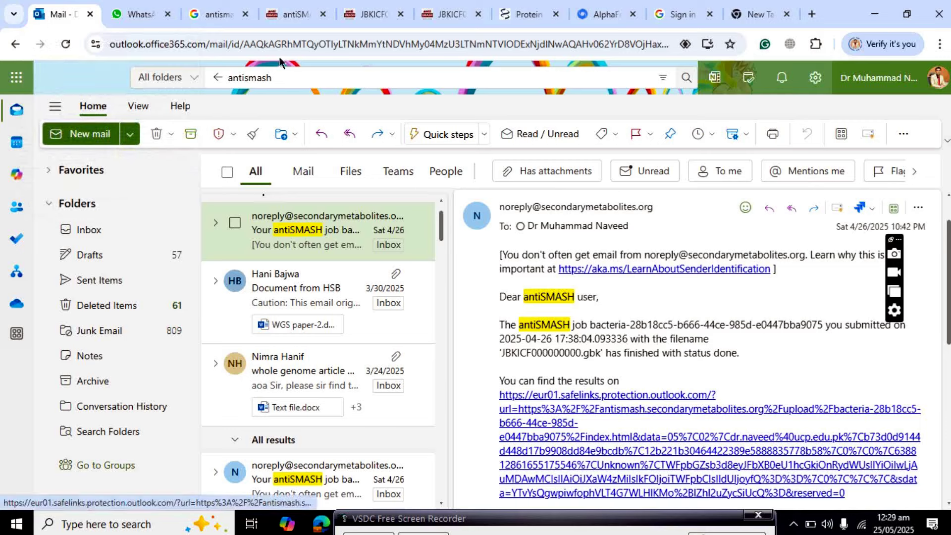
click(381, 19)
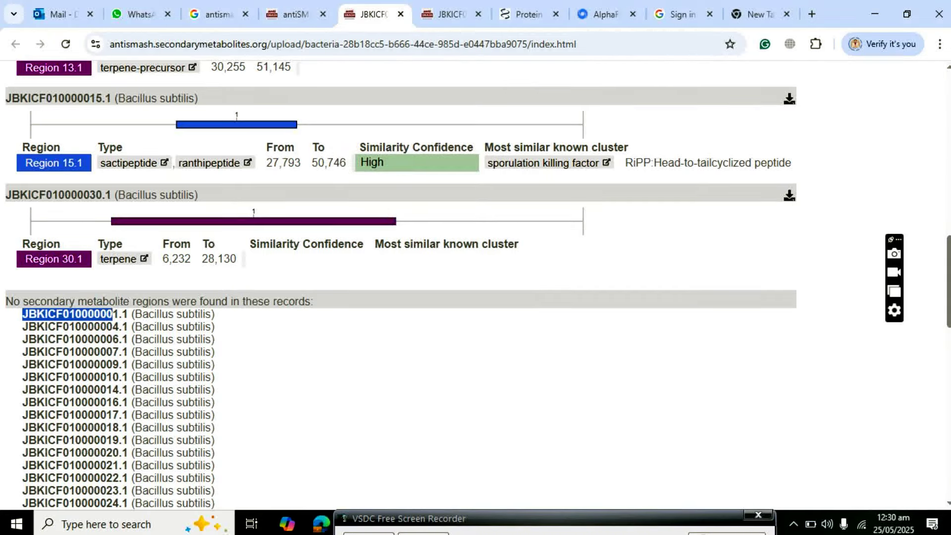
scroll(475, 286, up, 13)
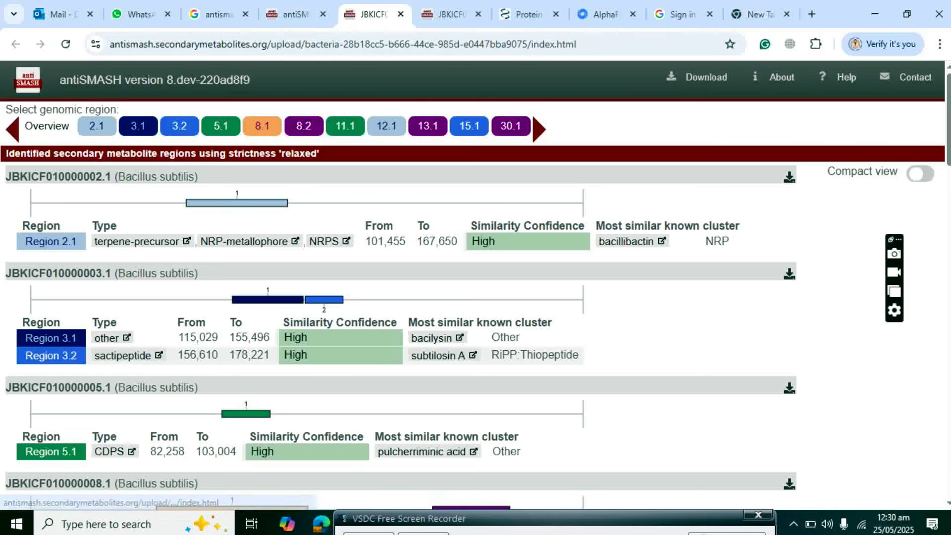
scroll(948, 124, down, 3)
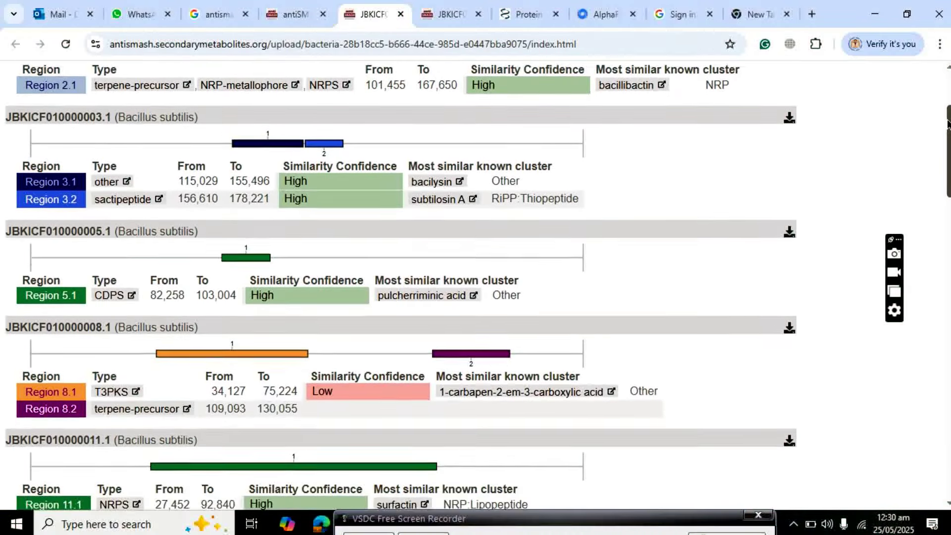
drag(947, 124, 750, 308)
click(471, 259)
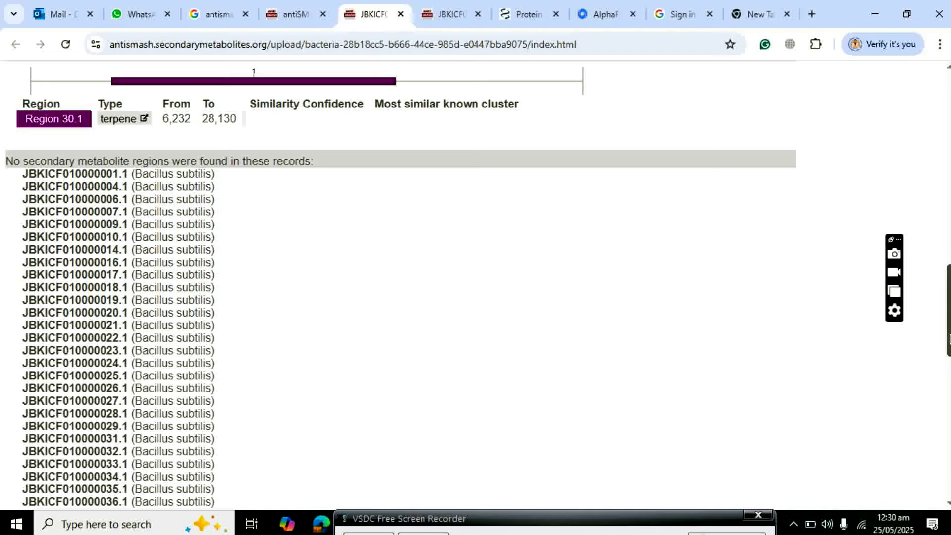
drag(948, 340, 927, 144)
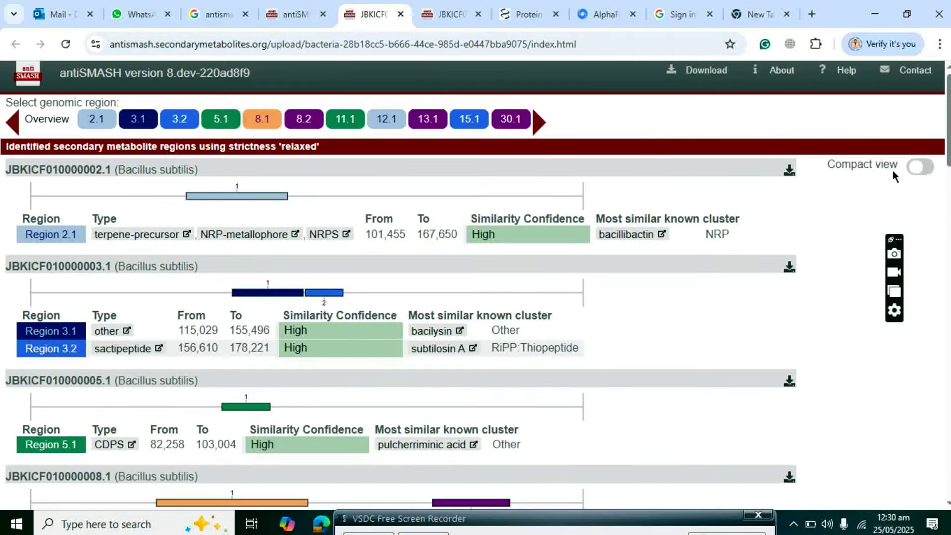
Turn on the compact view of the region overview and examine the types and most similar known clusters
click(926, 170)
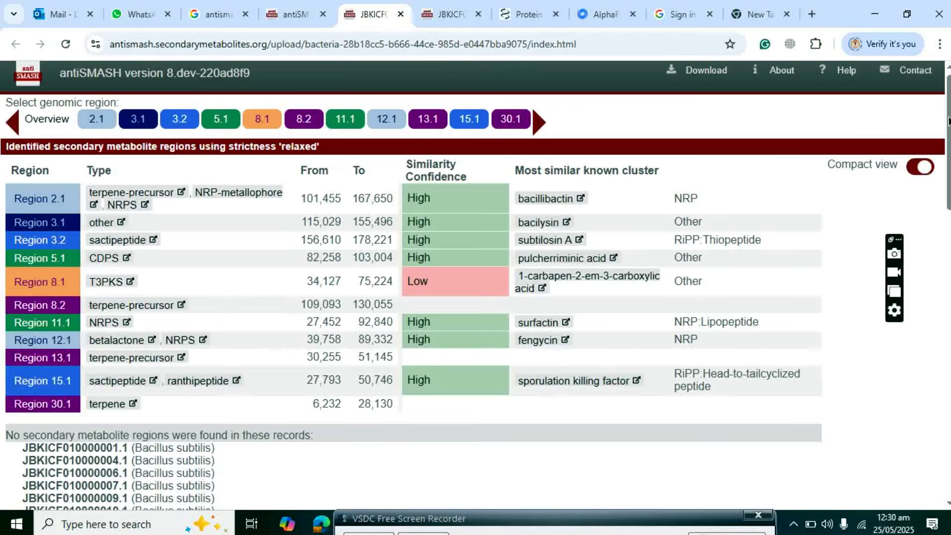
scroll(948, 121, down, 2)
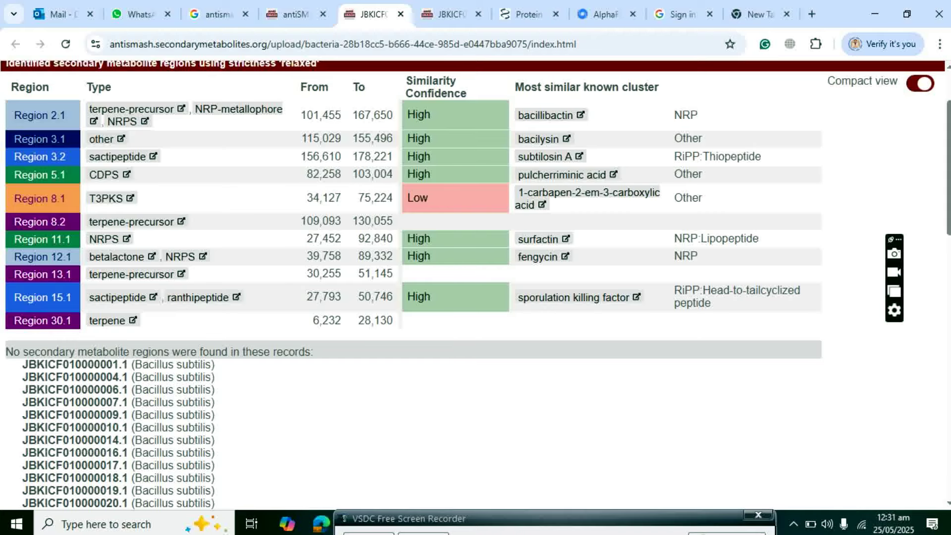
scroll(946, 164, up, 1)
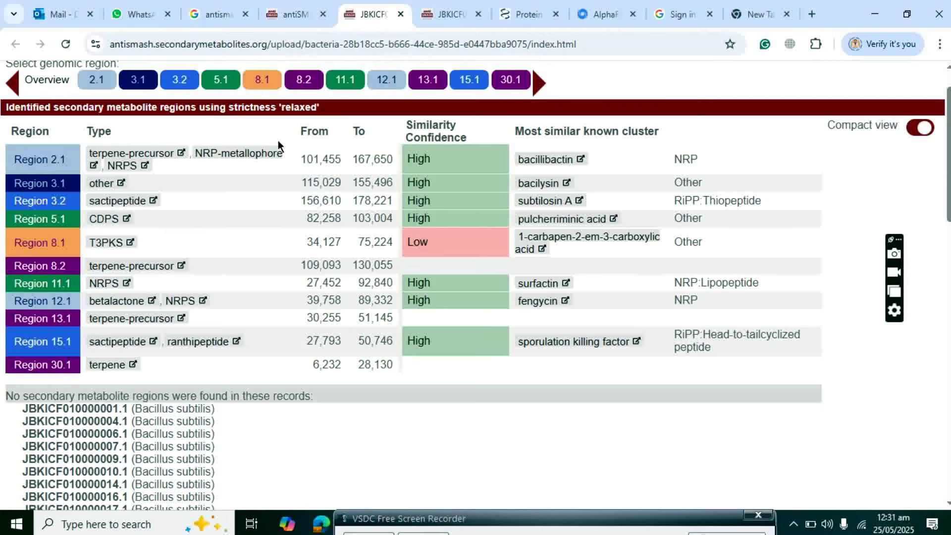
Open region 2.1, highlight its core biosynthetic genes and examine the matching entries in the gene overview
click(96, 83)
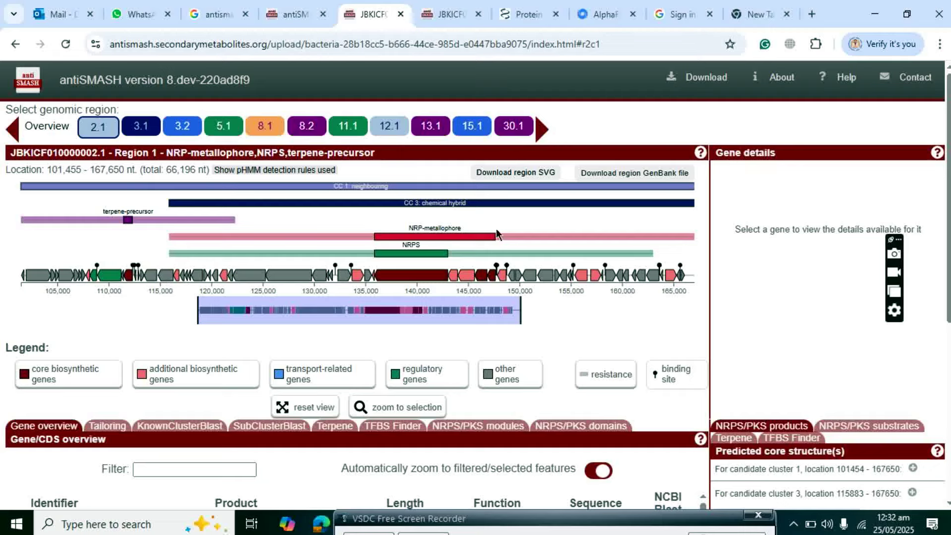
scroll(475, 285, down, 2)
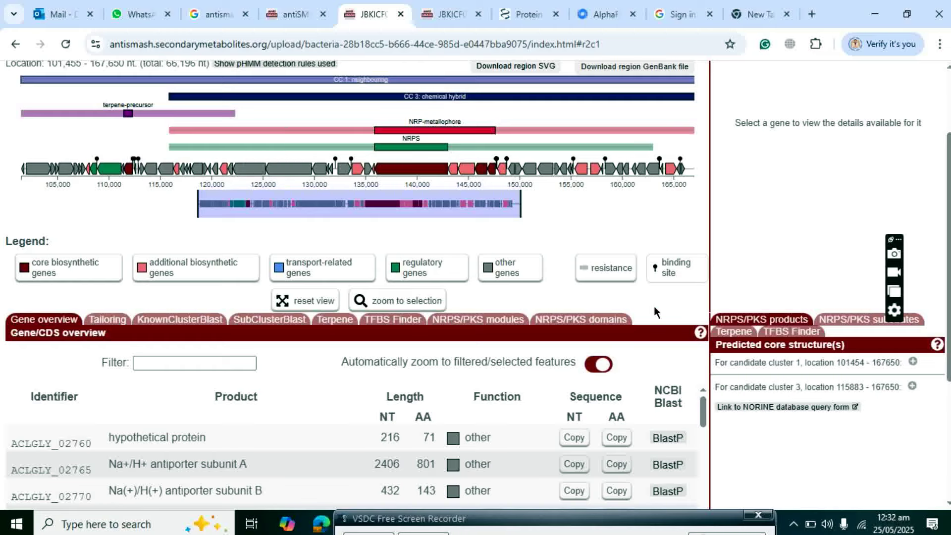
click(69, 262)
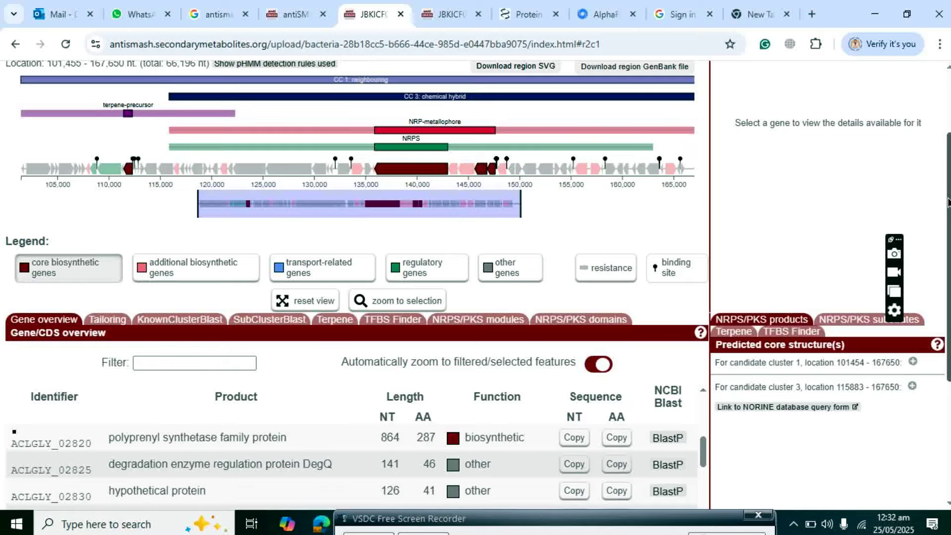
scroll(476, 286, down, 4)
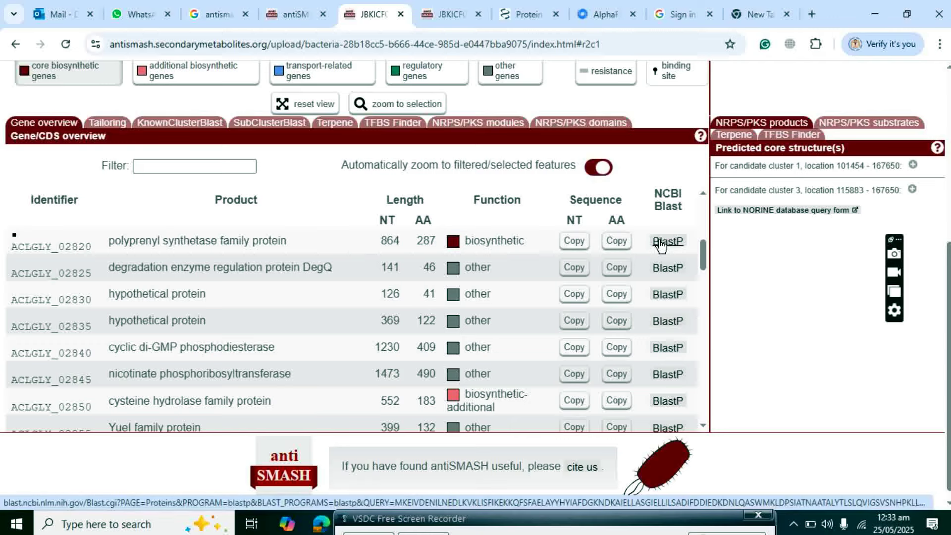
View the NCBI protein BLAST page holding the query sequence, and return to the region 2.1 results
click(526, 12)
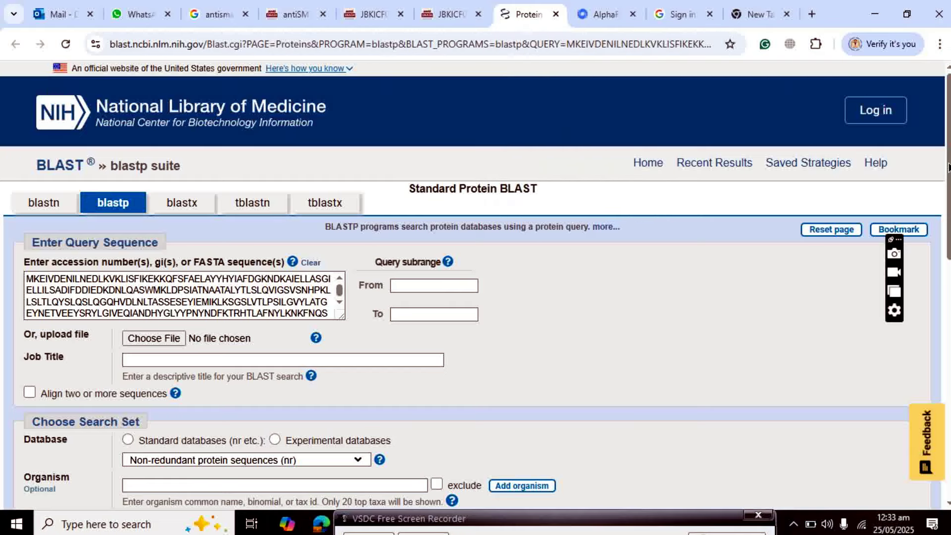
drag(948, 167, 946, 136)
key(ctrl+5)
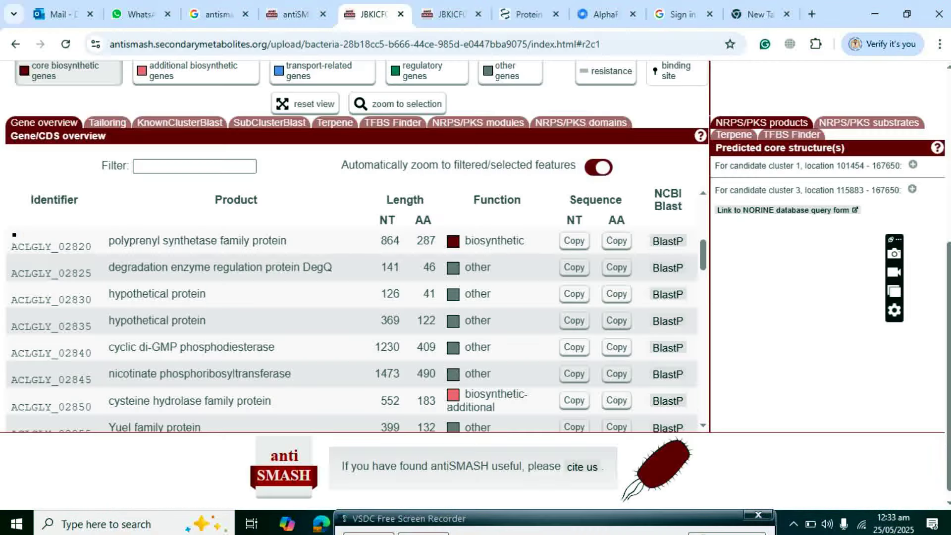
Copy the amino acid sequence of the polyprenyl synthetase family protein from the gene overview
scroll(936, 198, up, 3)
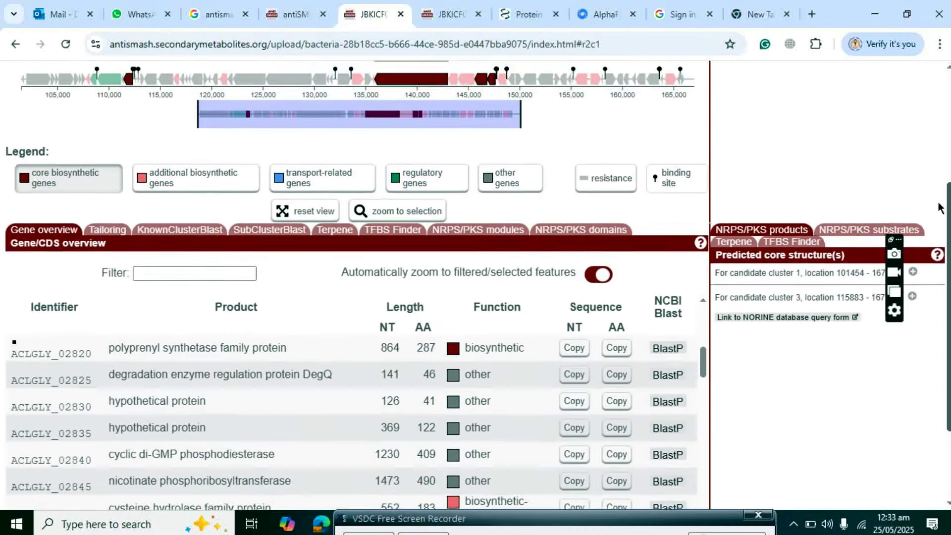
scroll(933, 189, down, 1)
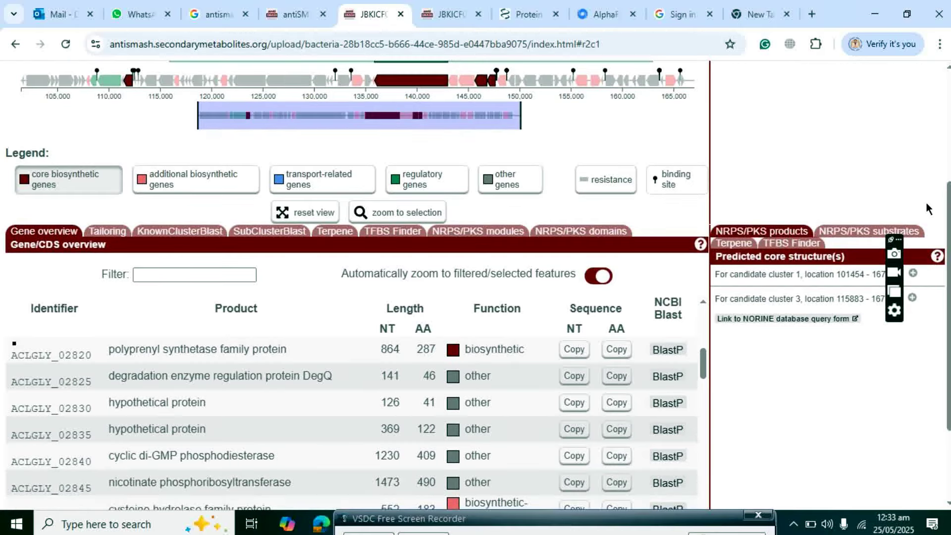
click(618, 350)
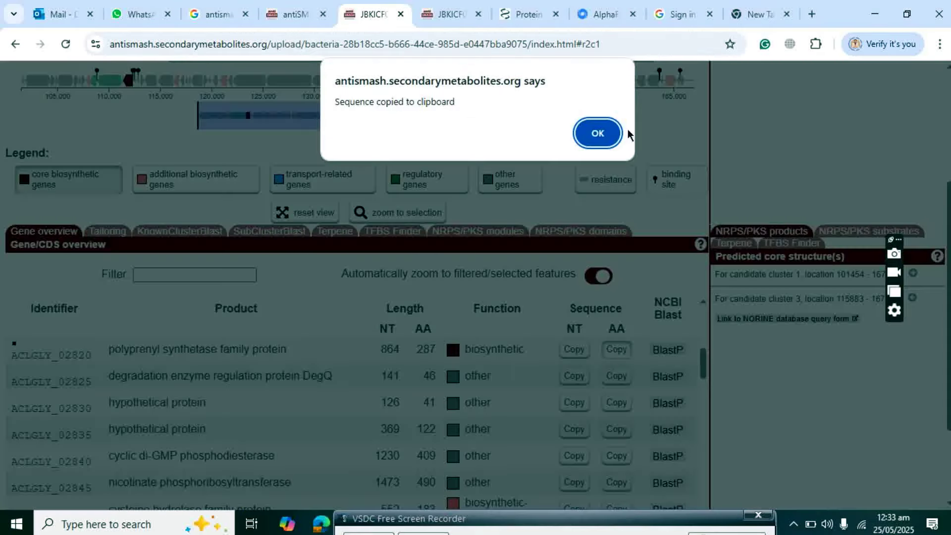
click(598, 133)
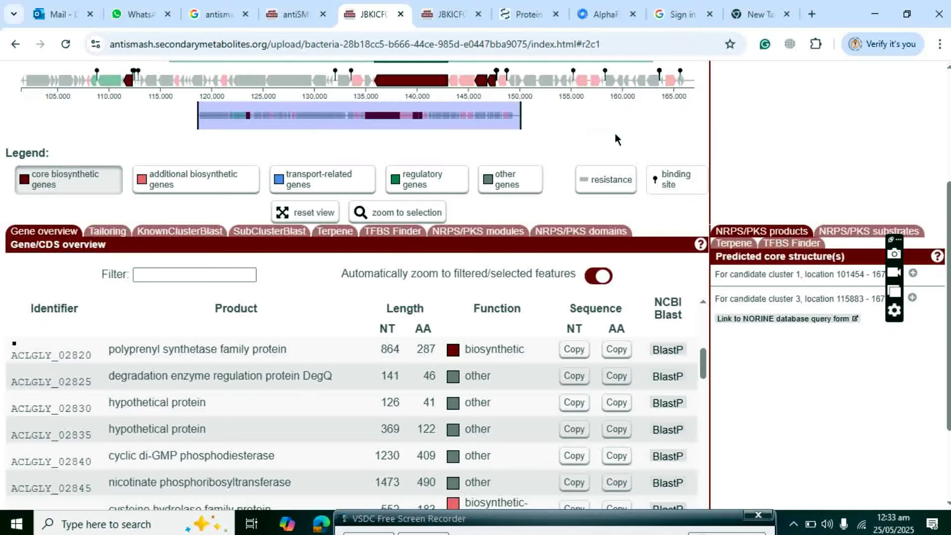
Look over the AlphaFold Server welcome page and revisit the NCBI protein BLAST page
click(611, 19)
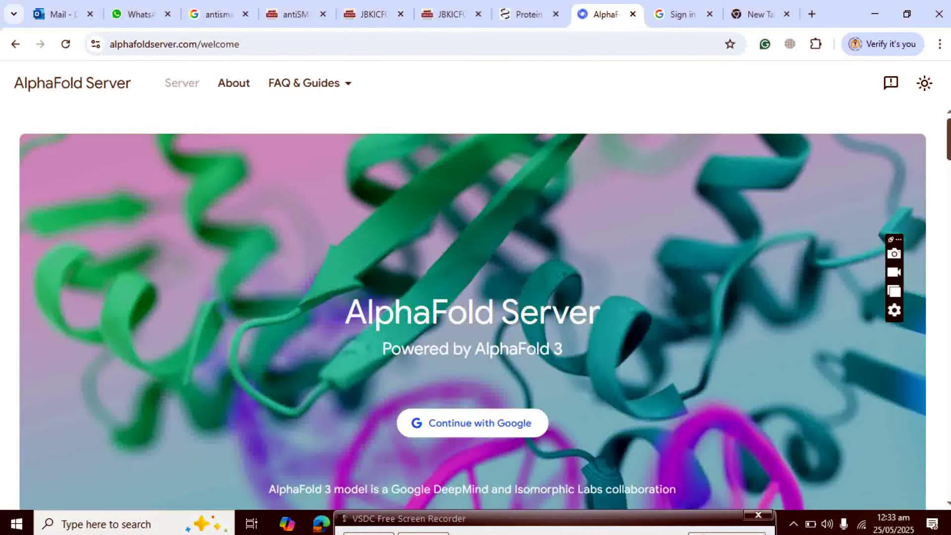
mouse_move(947, 132)
mouse_down()
mouse_move(948, 197)
mouse_move(948, 143)
mouse_up()
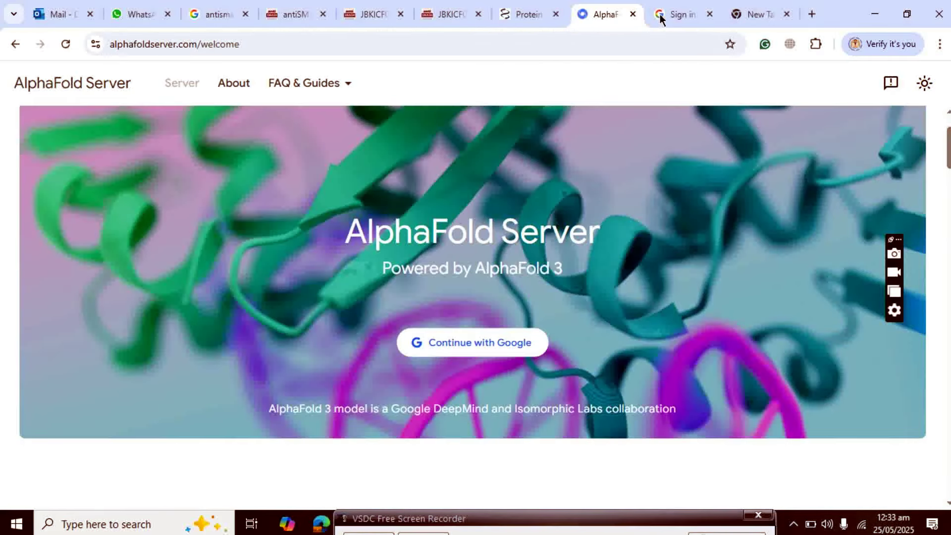
click(525, 14)
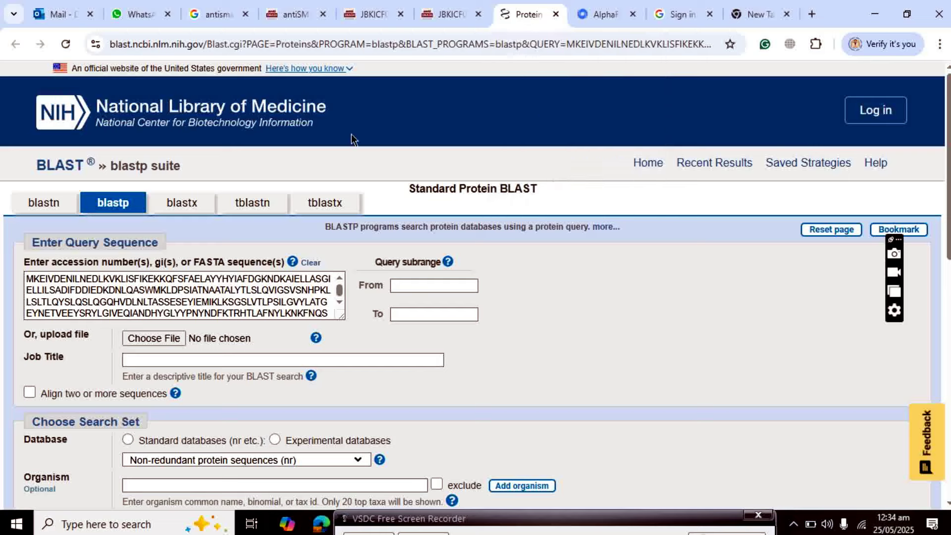
Return to the region 2.1 results and highlight the additional biosynthetic genes on the gene map
click(373, 14)
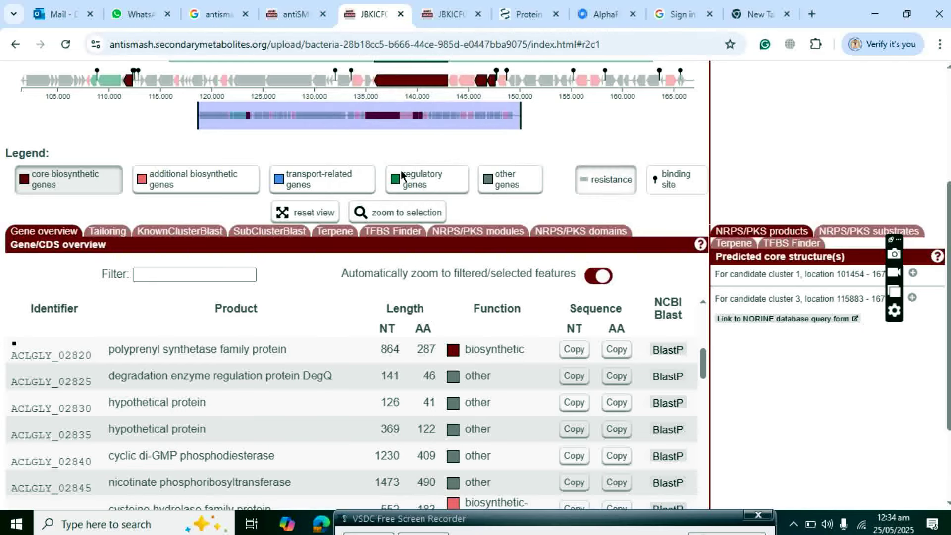
click(203, 177)
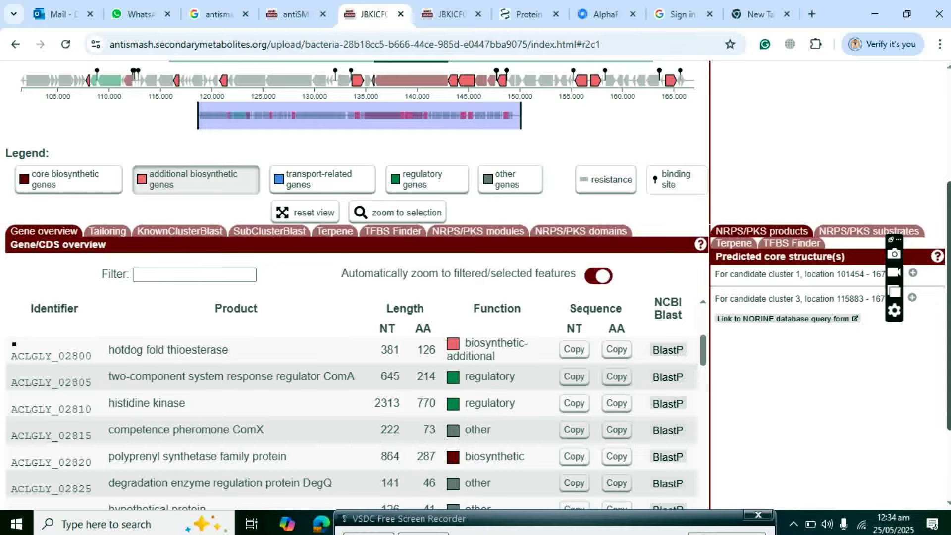
scroll(946, 104, up, 4)
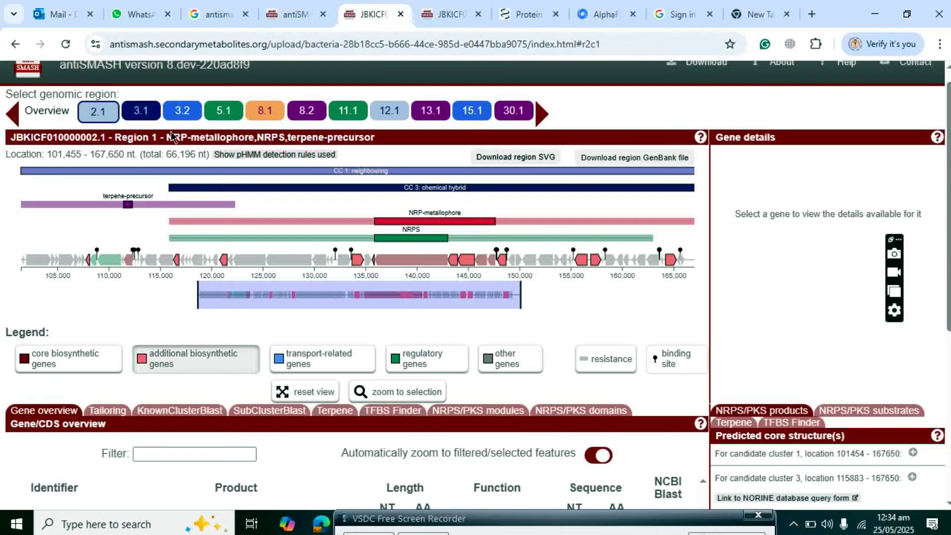
Open region 8.2, highlight its core biosynthetic, transport-related and regulatory genes in turn, and reset the view
click(308, 112)
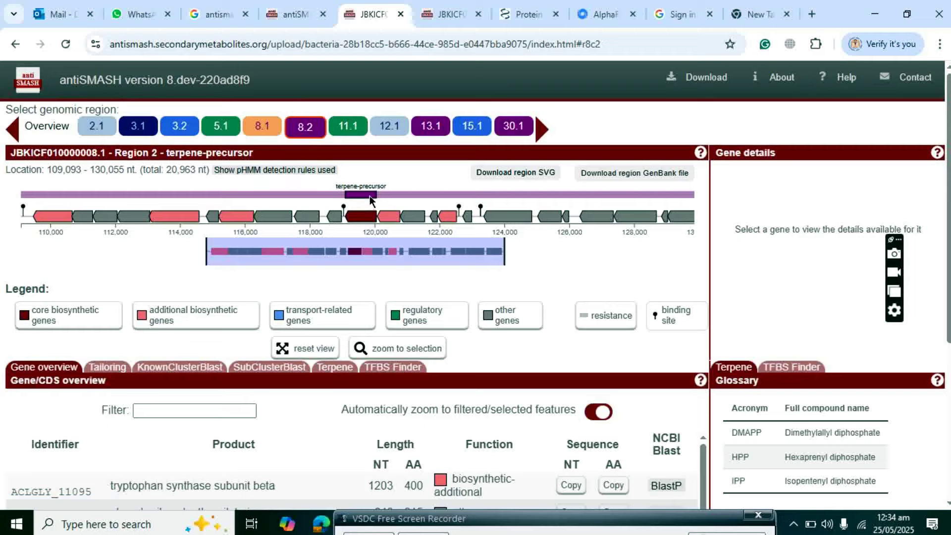
click(61, 318)
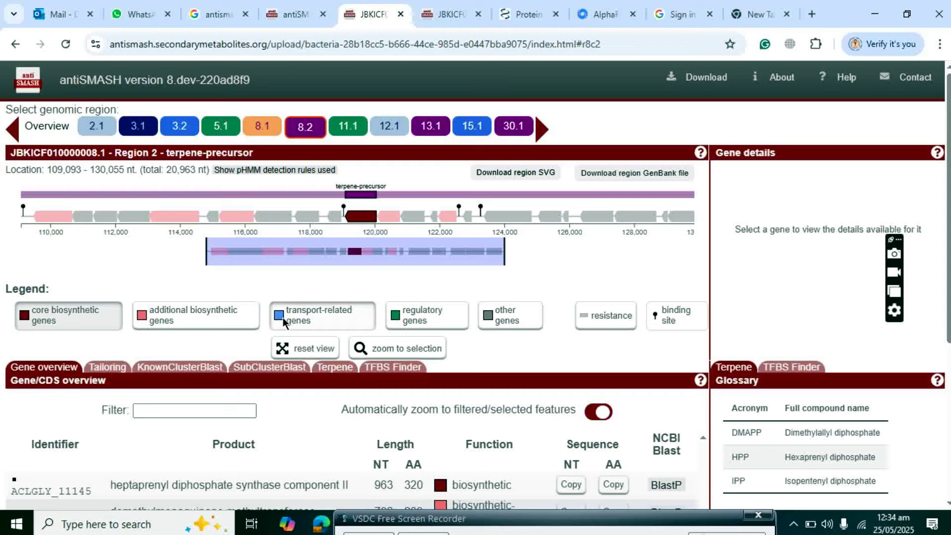
click(310, 319)
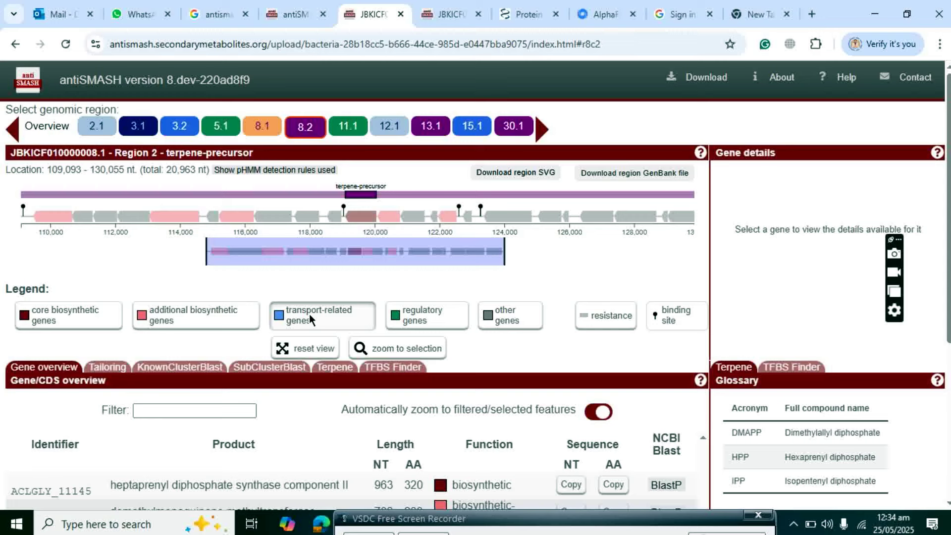
click(436, 317)
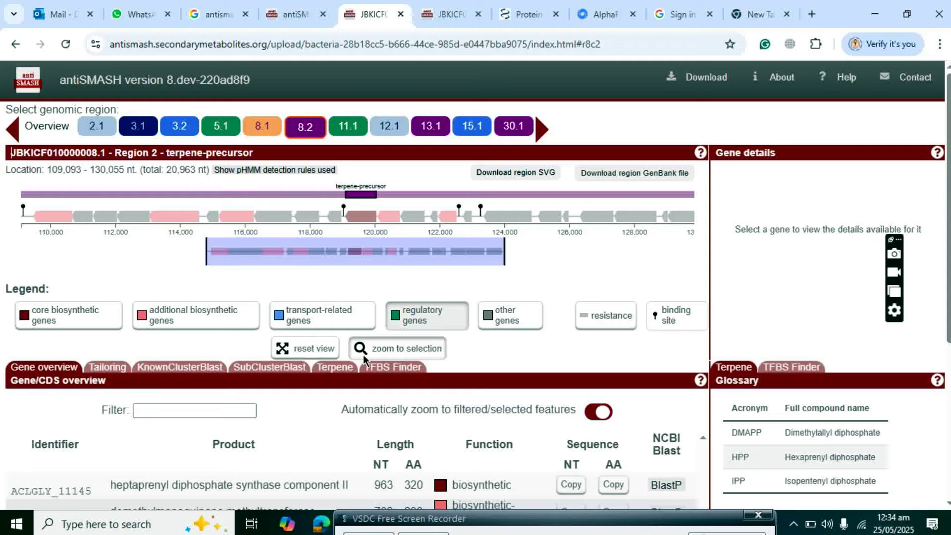
click(295, 349)
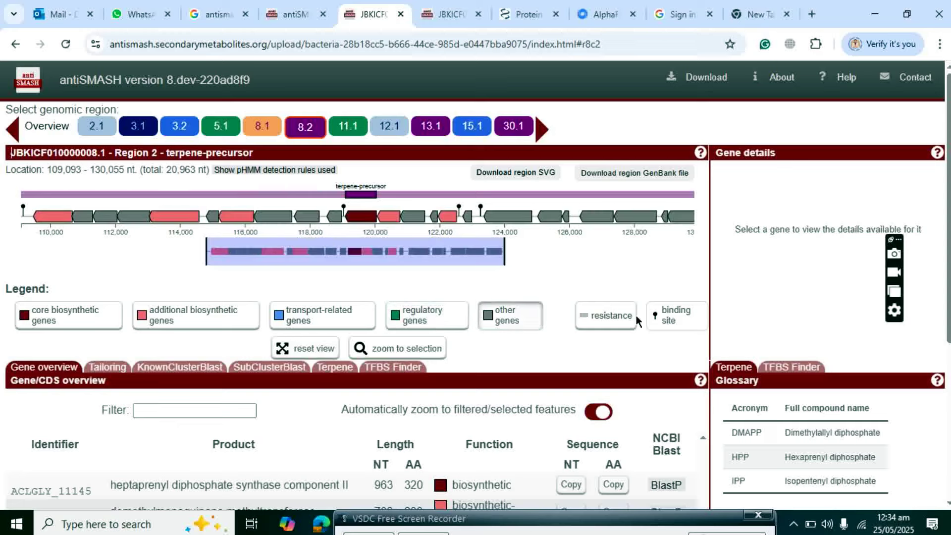